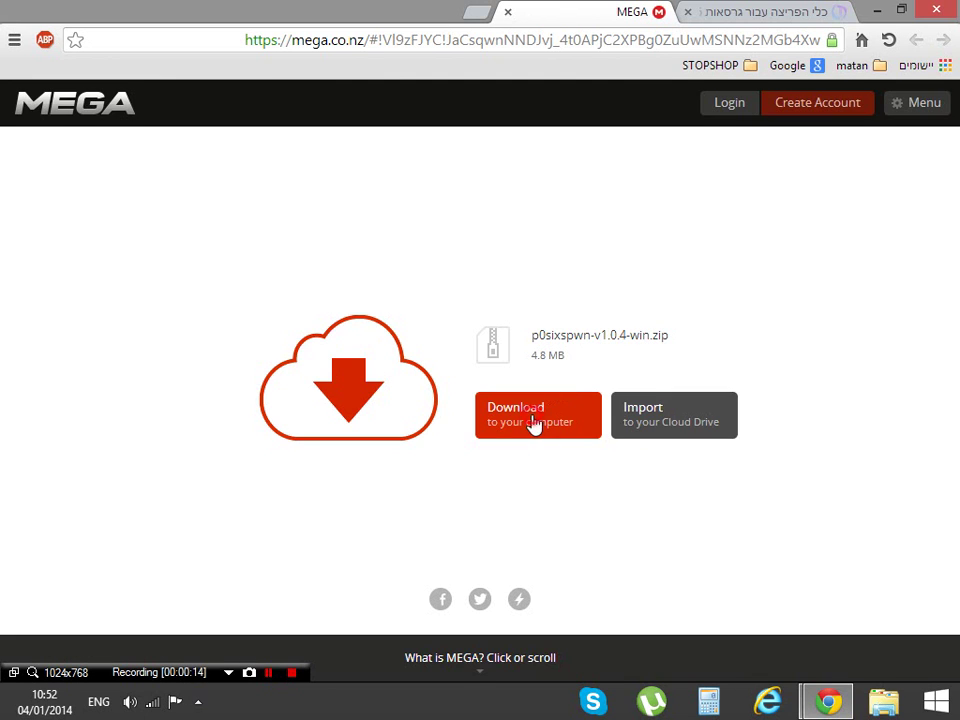
Download p0sixspwn-v1.0.4-win.zip from MEGA to the computer and open the downloaded archive
click(532, 423)
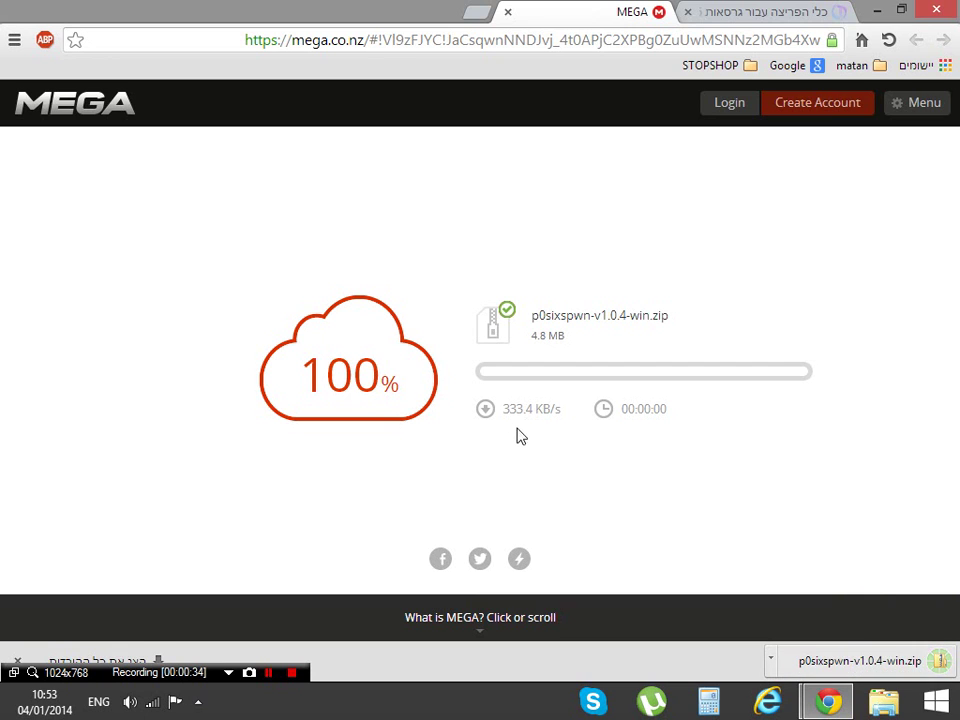
click(836, 665)
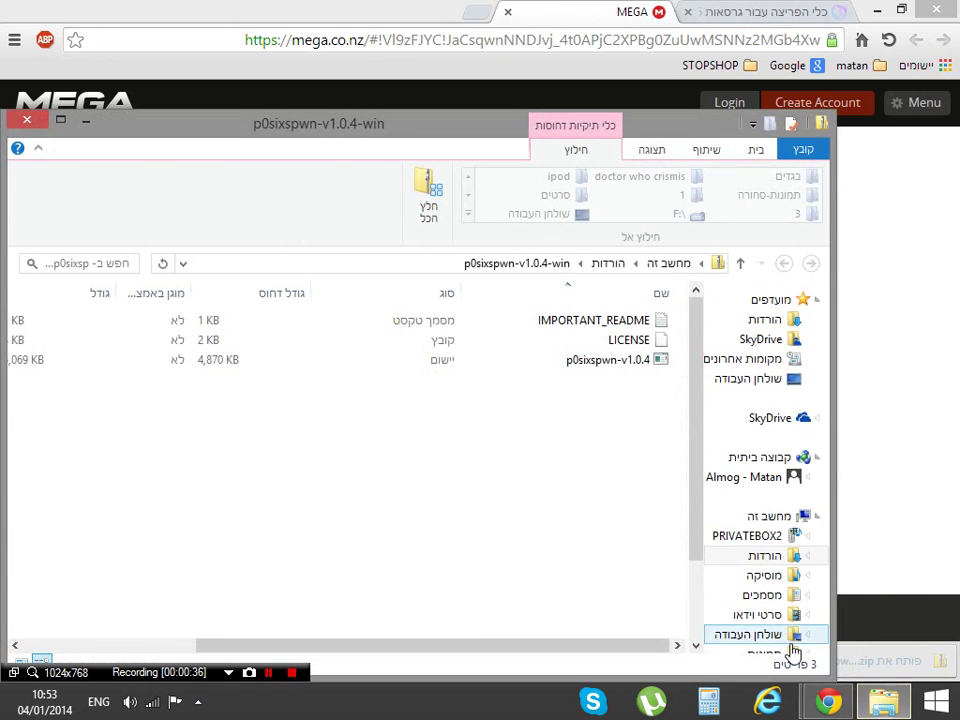
drag(414, 122, 476, 104)
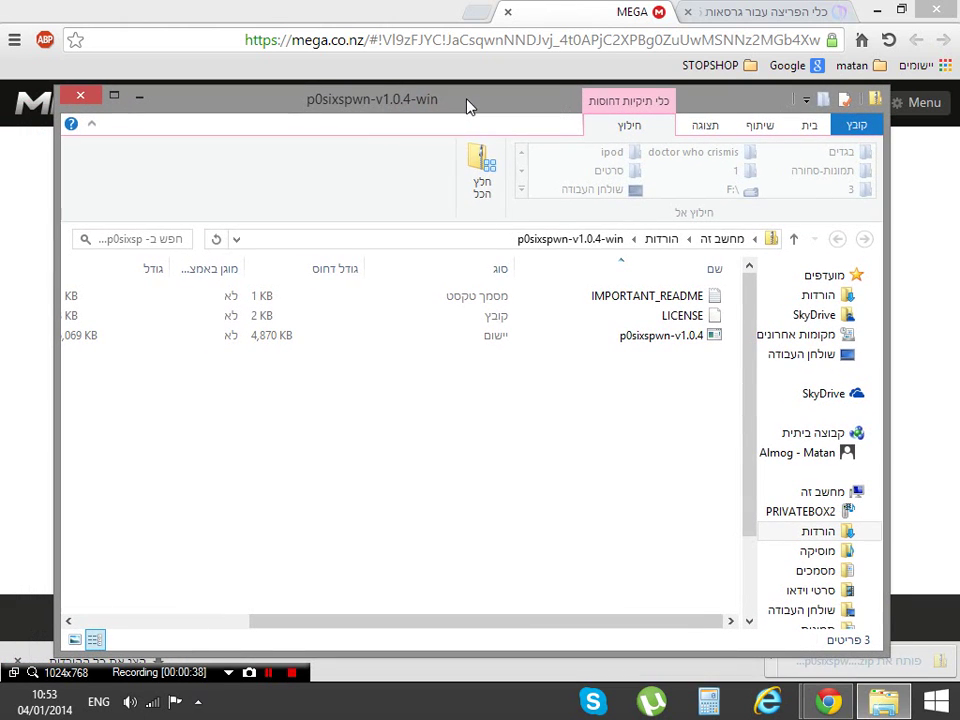
Extract all files of the archive into the default p0sixspwn-v1.0.4-win folder in Downloads
click(485, 200)
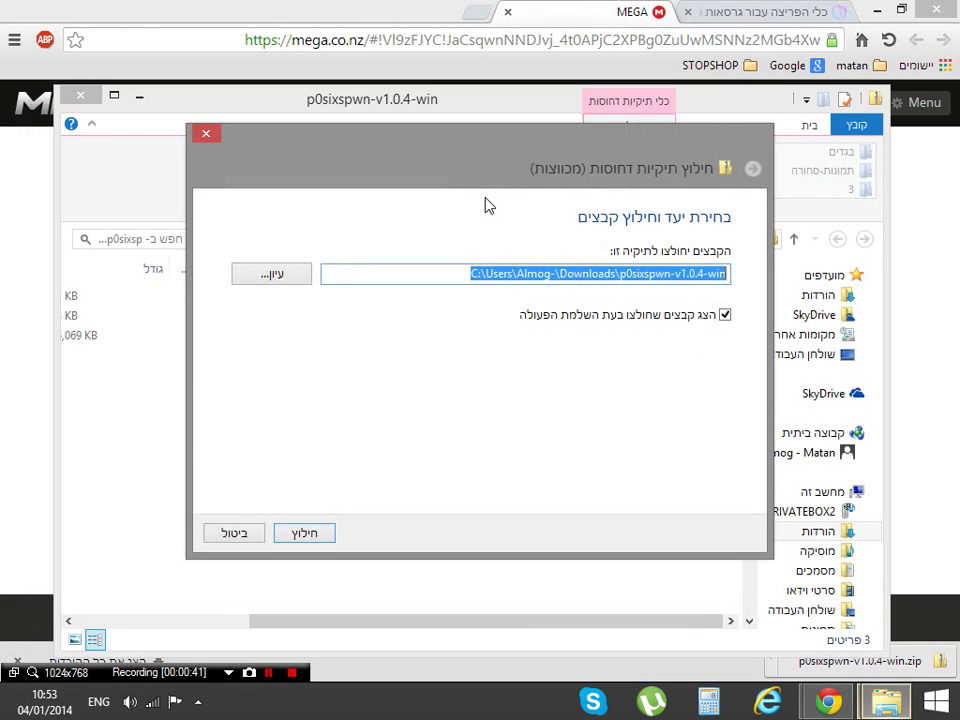
click(328, 540)
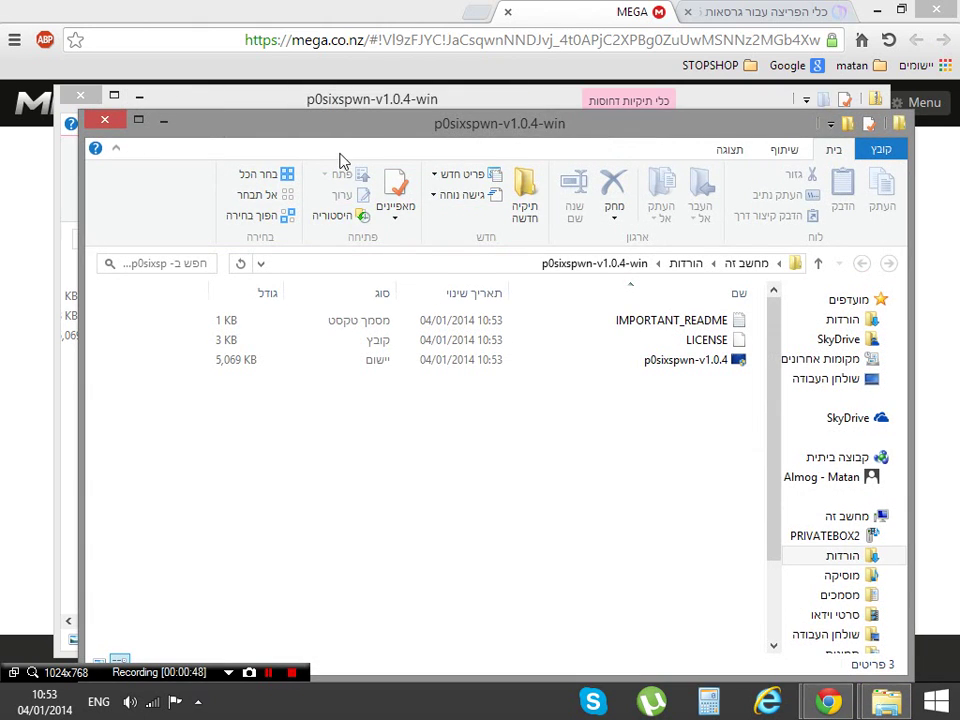
drag(335, 123, 283, 91)
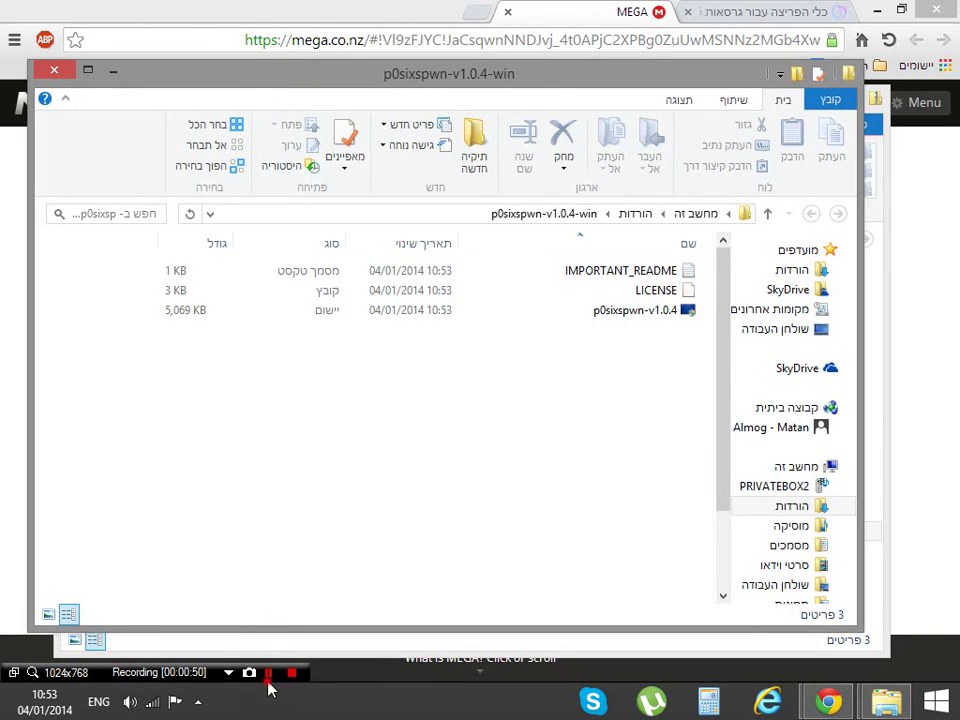
click(353, 542)
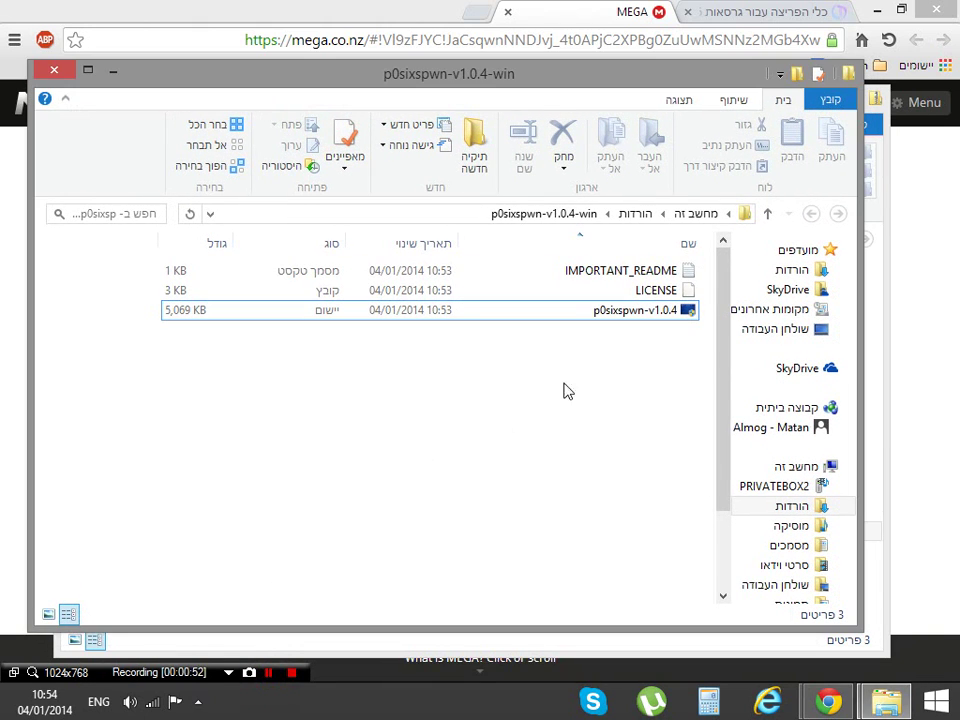
Run the extracted p0sixspwn-v1.0.4 application and start the jailbreak on the connected iPod touch 4
click(617, 313)
double_click(617, 313)
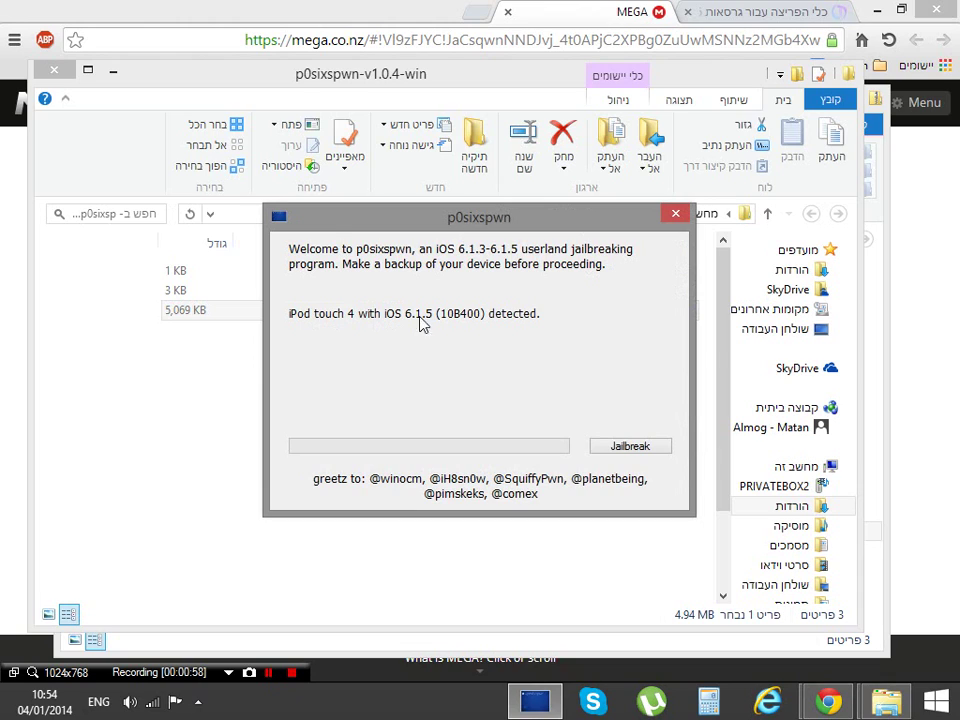
click(578, 402)
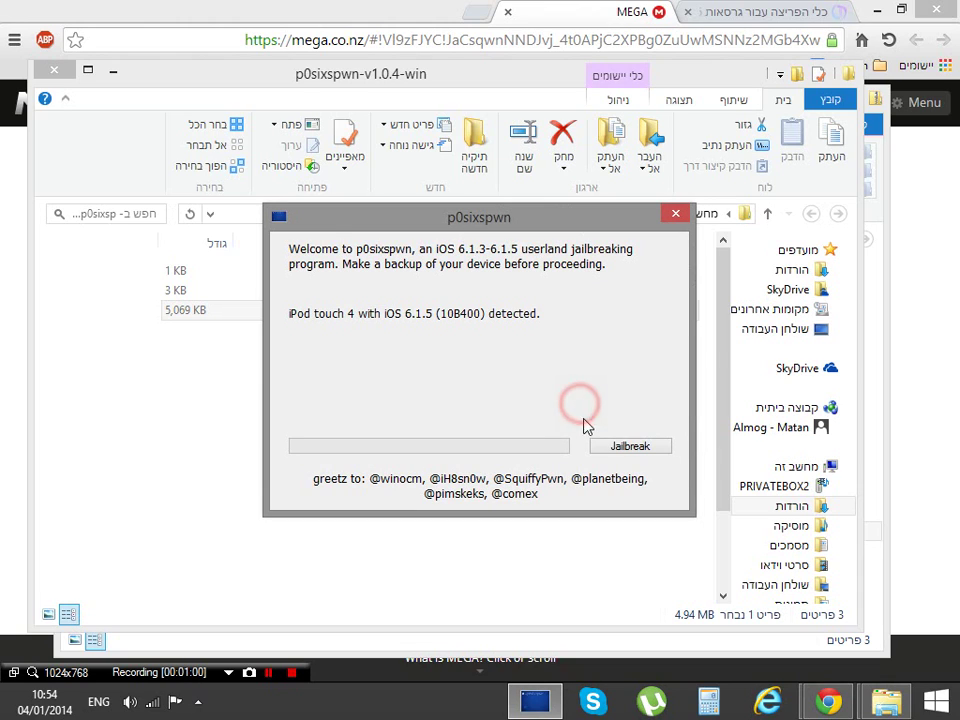
click(611, 450)
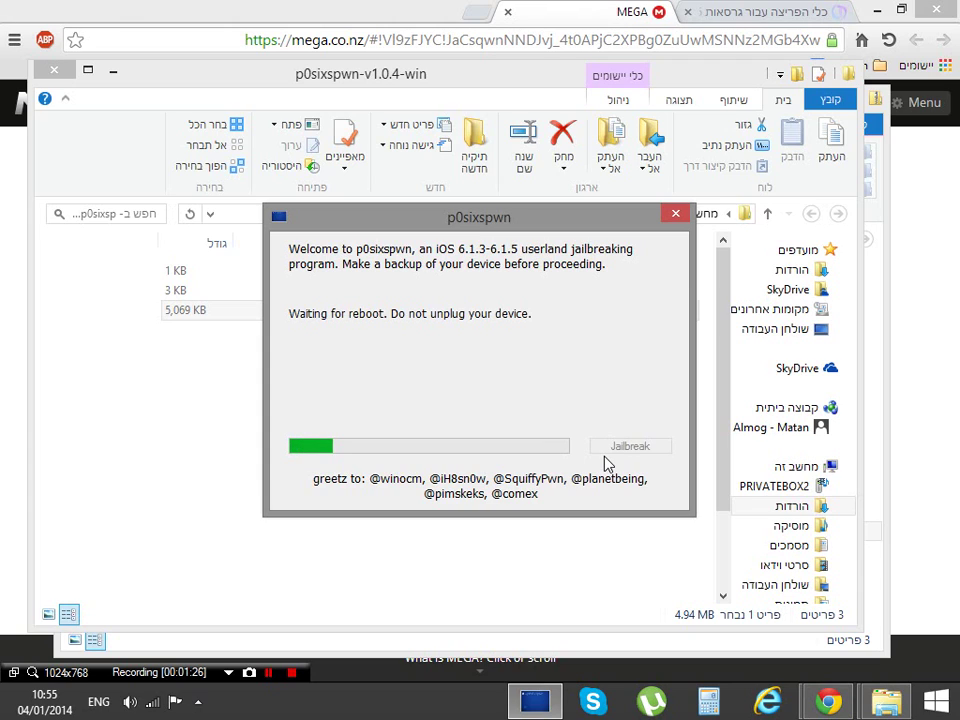
click(268, 672)
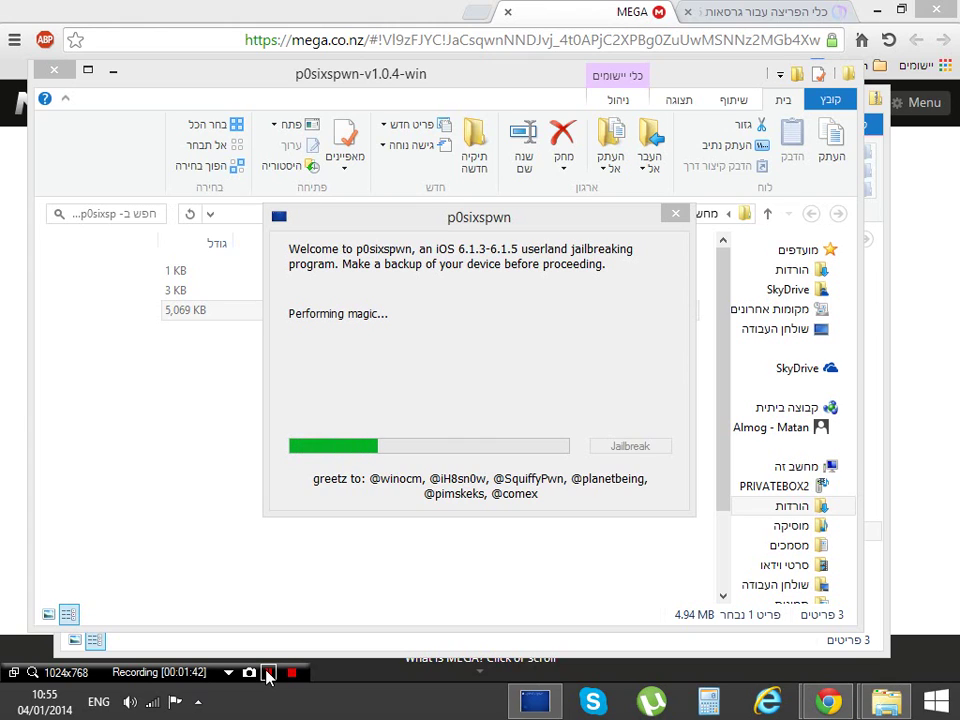
click(268, 674)
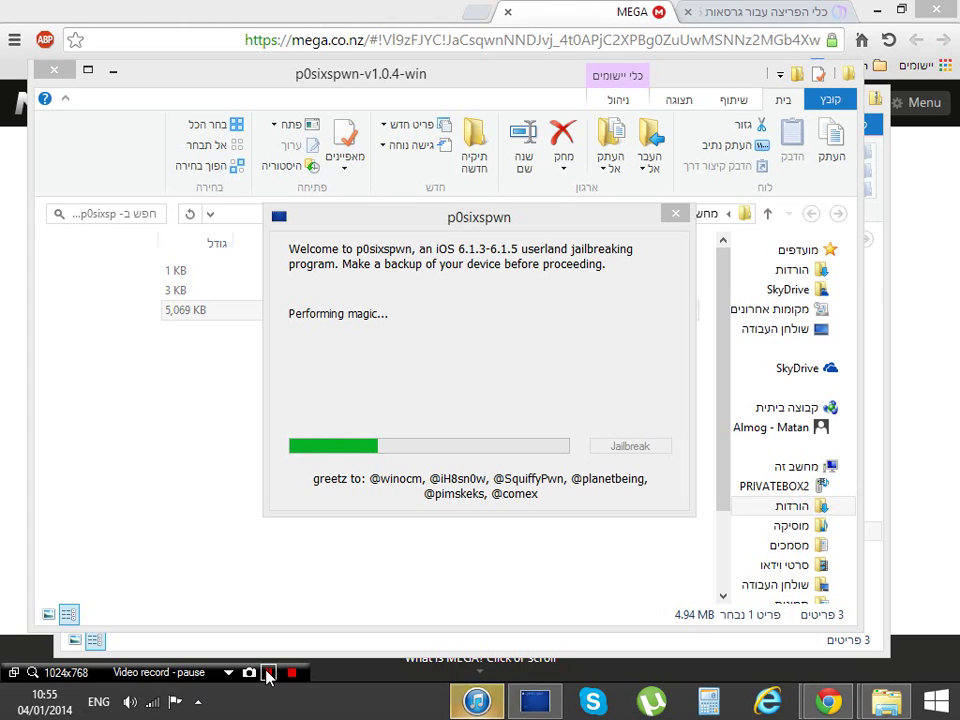
click(268, 674)
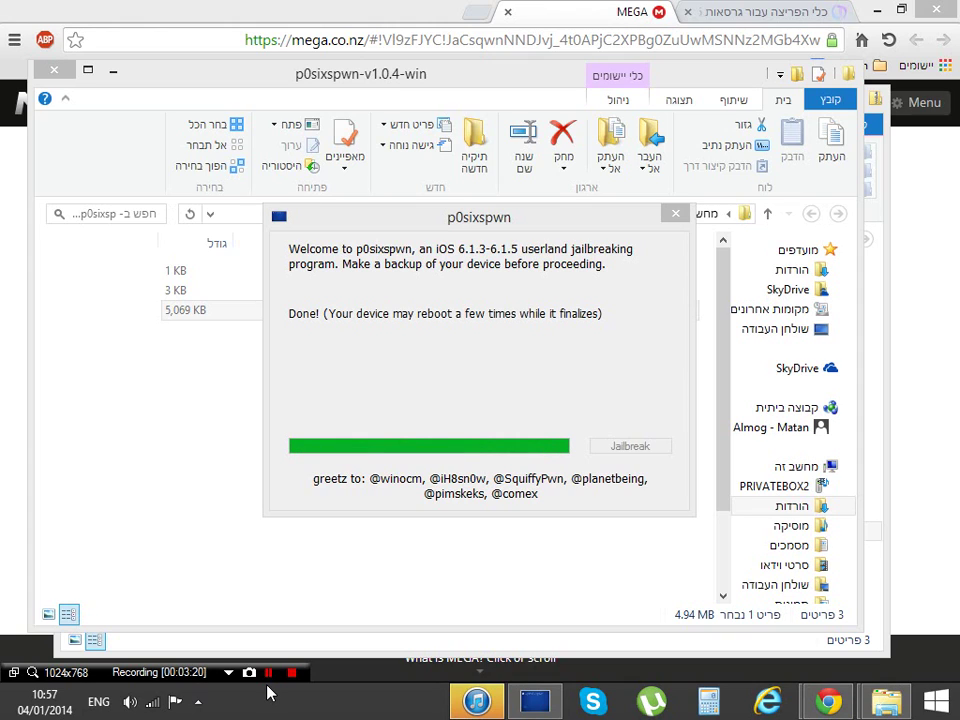
click(310, 338)
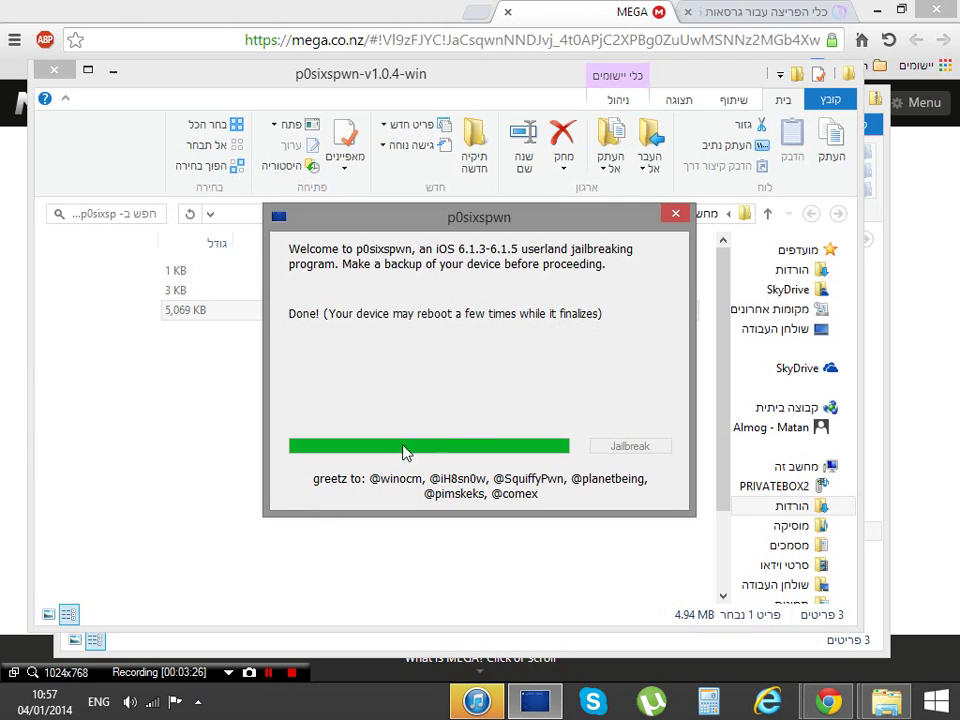
click(268, 673)
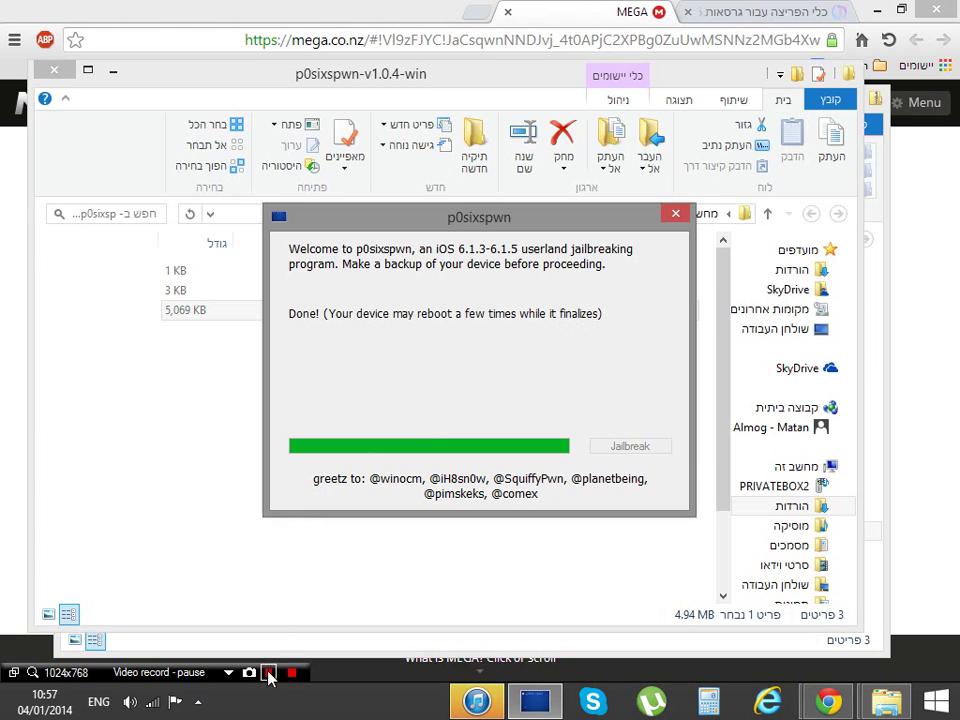
click(268, 673)
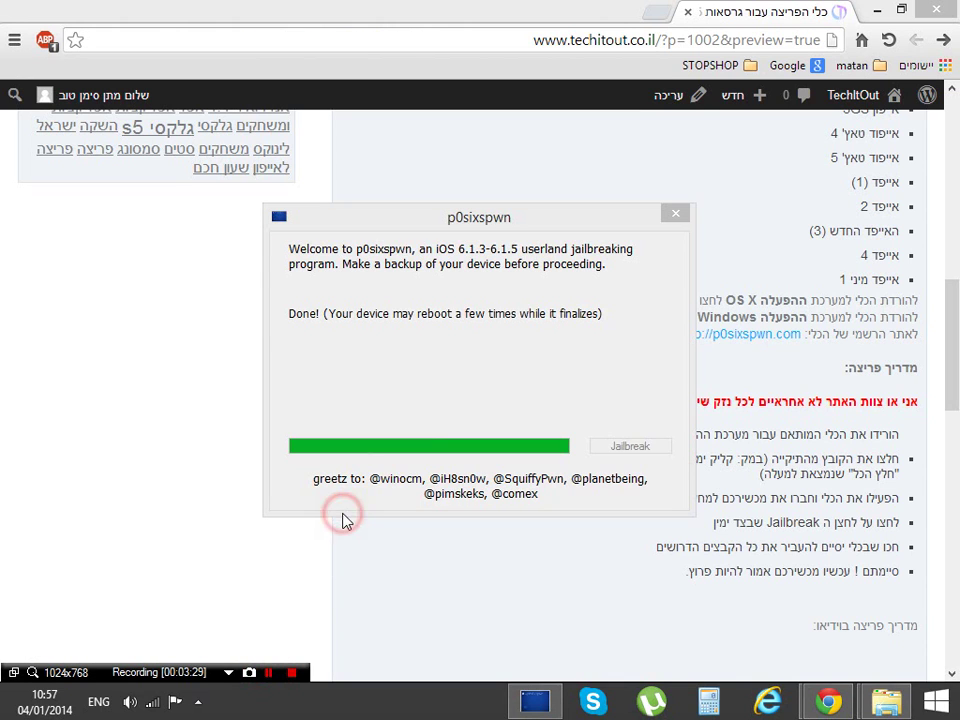
click(342, 516)
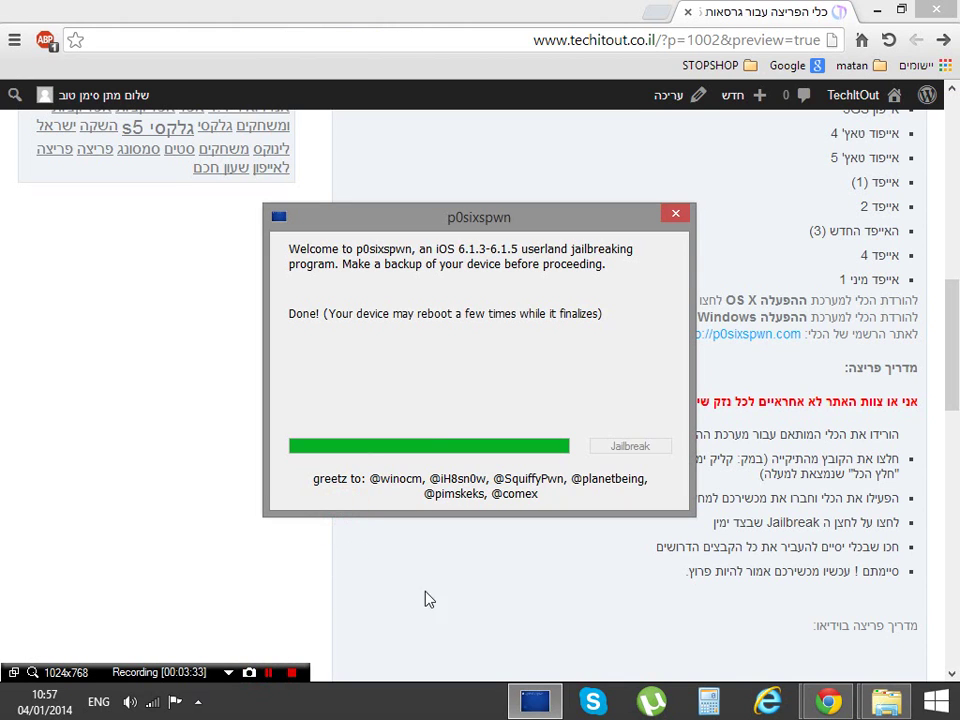
Review the TechItOut article's final jailbreak instruction, the Windows and Mac OS X troubleshooting sections and the closing note about comments
mouse_move(690, 571)
mouse_down()
mouse_move(681, 585)
mouse_move(687, 571)
mouse_up()
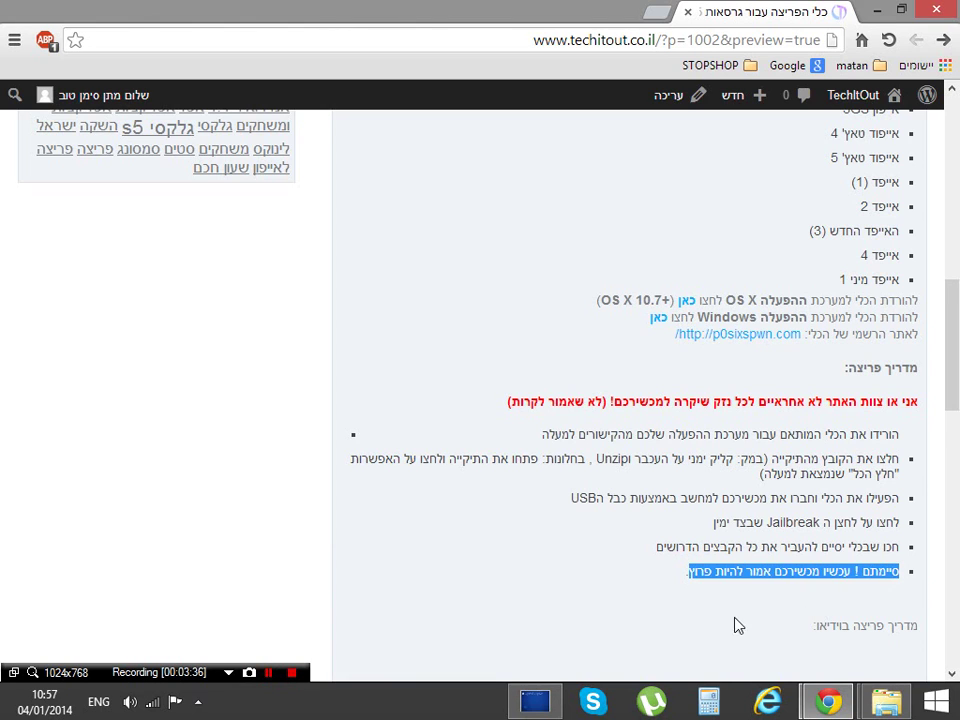
scroll(628, 565, down, 1)
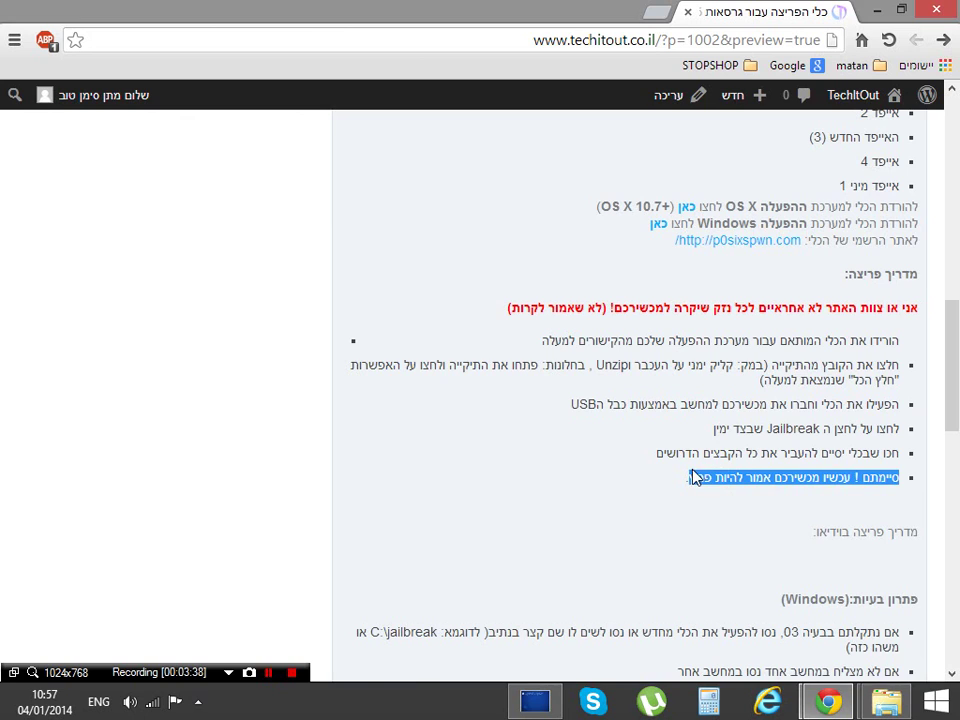
scroll(680, 481, down, 3)
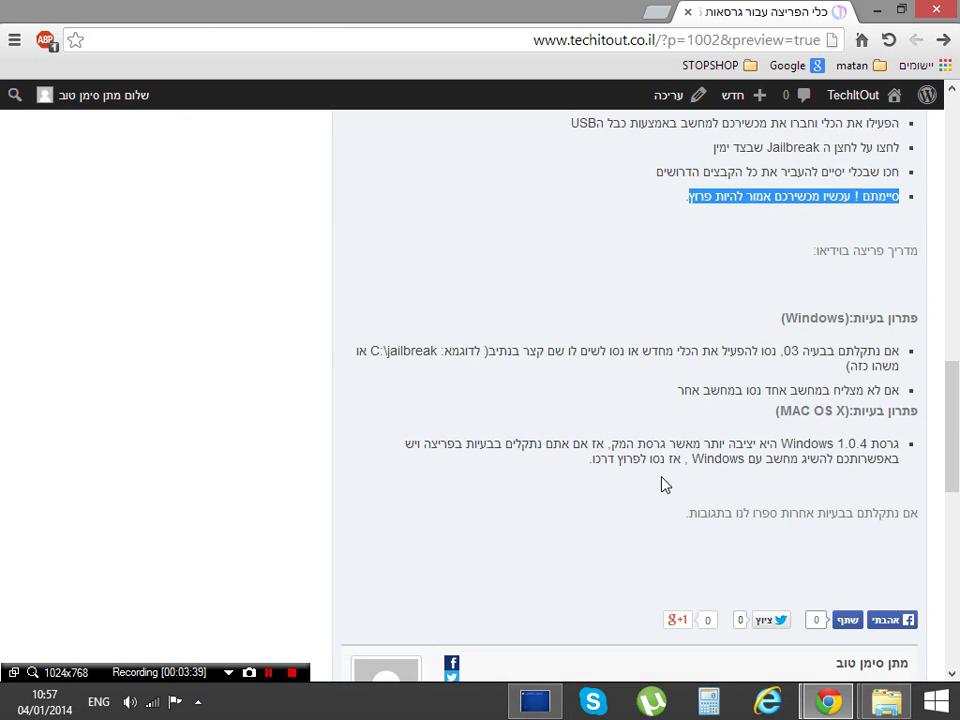
triple_click(922, 519)
click(922, 519)
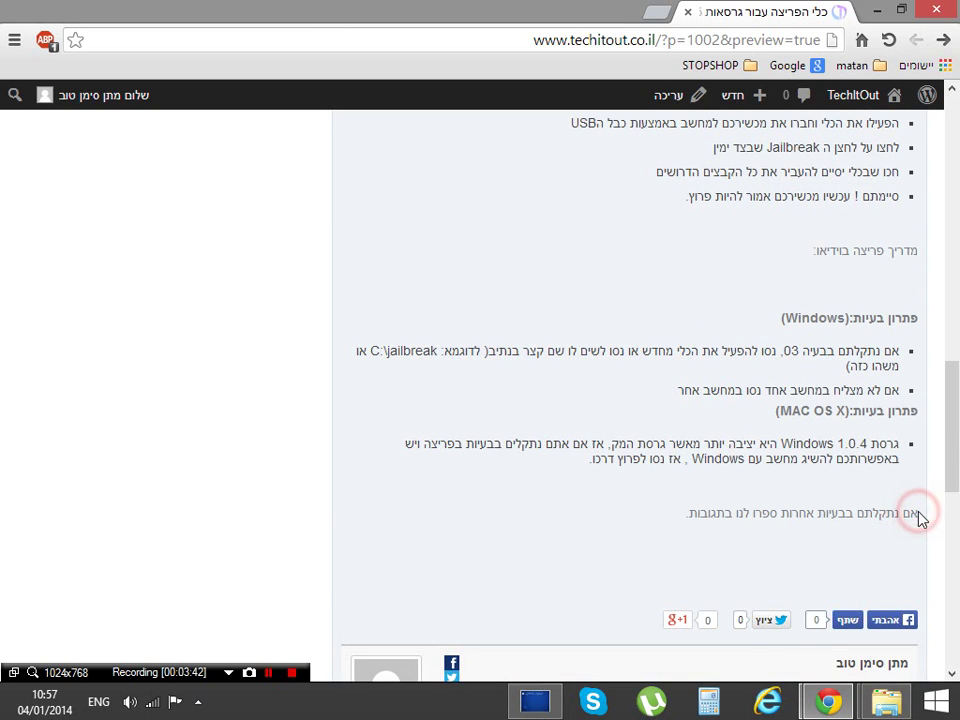
drag(920, 515, 628, 521)
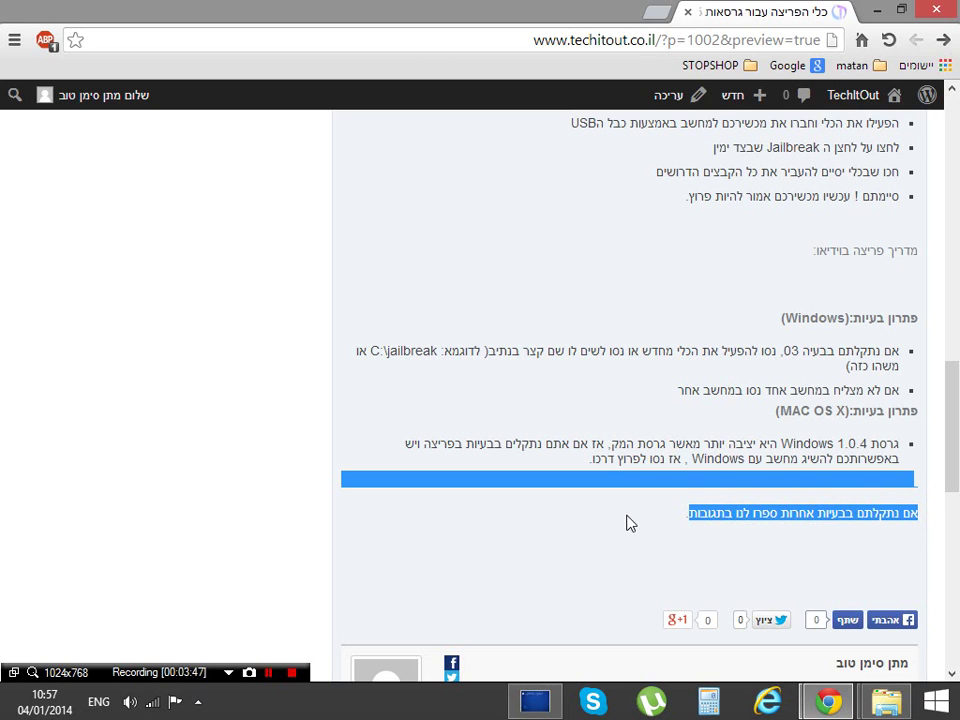
click(628, 521)
scroll(628, 521, down, 4)
Return to the beginning of the article and follow the TechItOut site logo link
scroll(628, 521, up, 10)
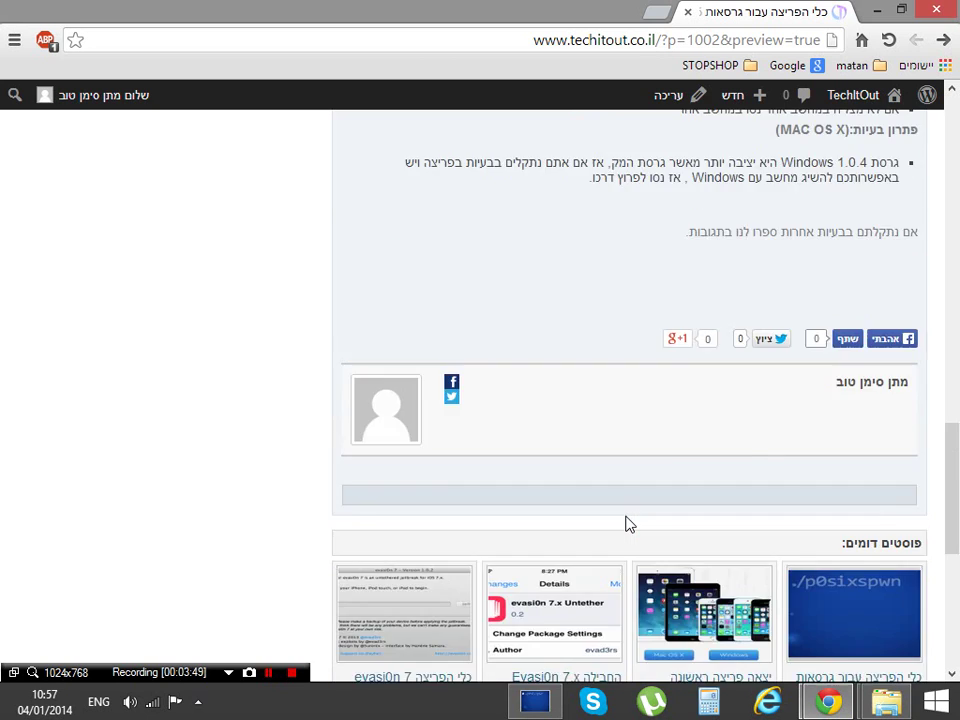
scroll(628, 524, up, 6)
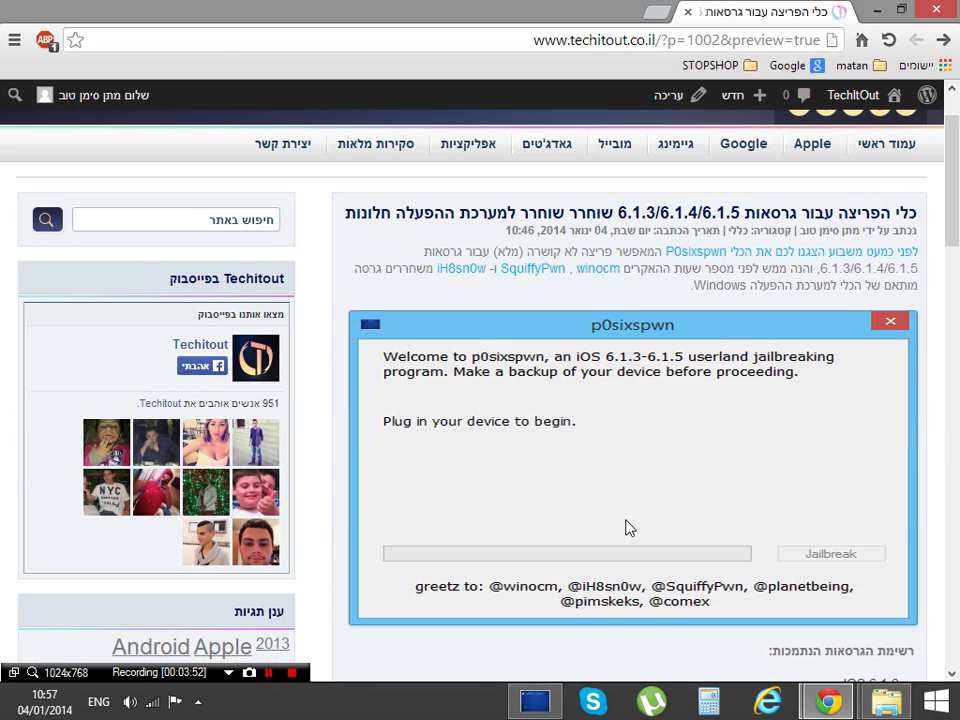
scroll(628, 527, up, 1)
click(150, 171)
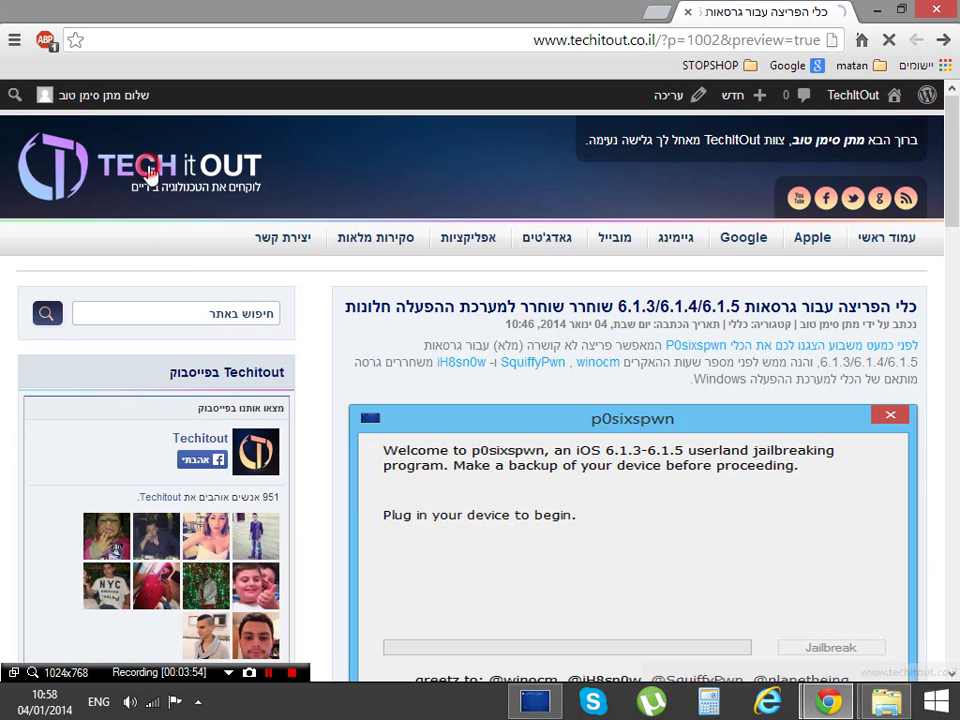